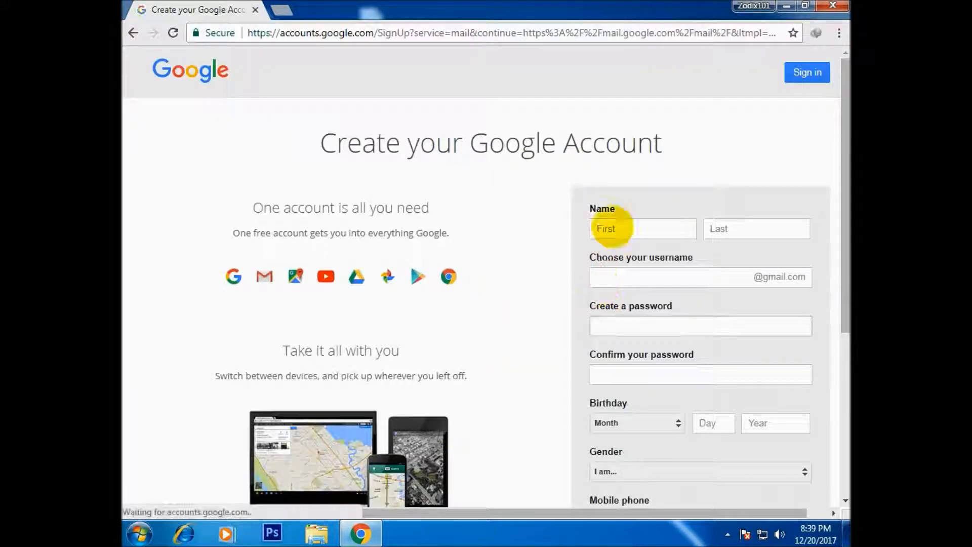
Step: Enter the account holder's first and last name and the desired Gmail username in the sign-up form
{"action": "type", "text": "C"}
{"action": "key", "text": "BackSpace"}
{"action": "type", "text": "C"}
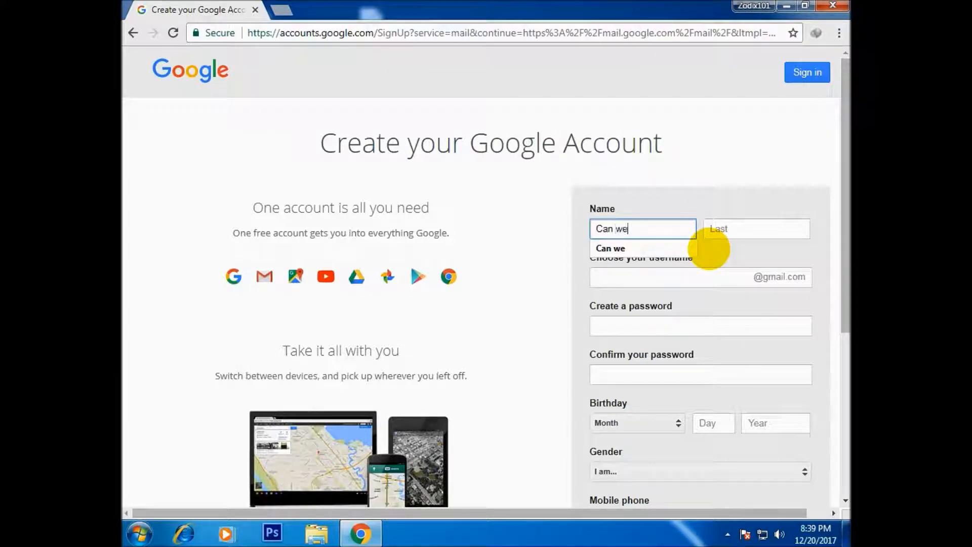
{"action": "type", "text": "an we"}
{"action": "left_click", "coordinate": [729, 229]}
{"action": "type", "text": "Do"}
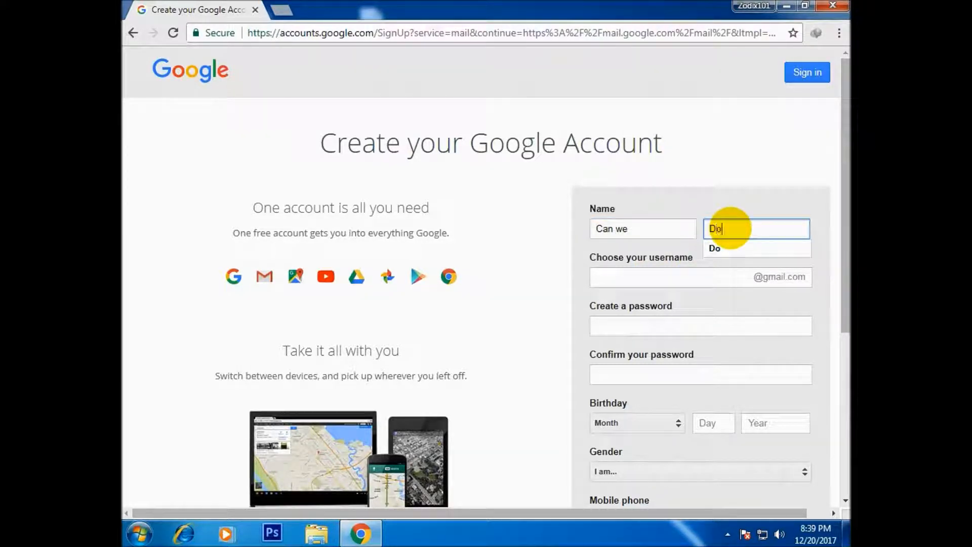
{"action": "left_click", "coordinate": [640, 279]}
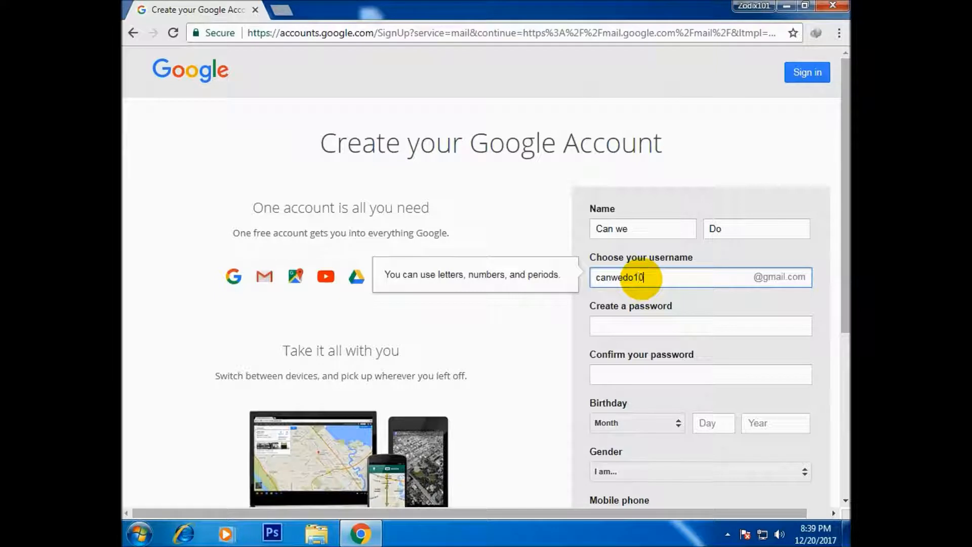
Step: Enter the new account password and repeat it in the password confirmation field
{"action": "left_click", "coordinate": [629, 325]}
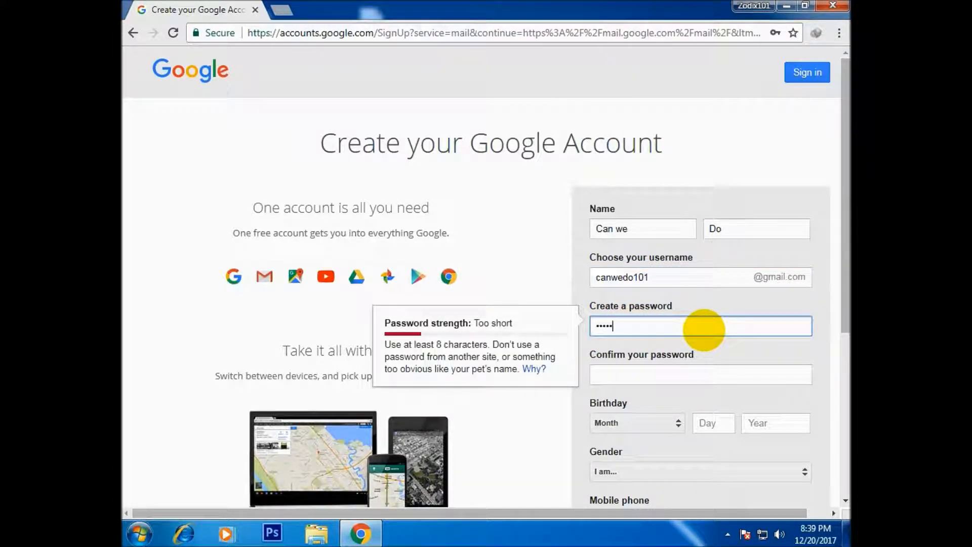
{"action": "type", "text": "••"}
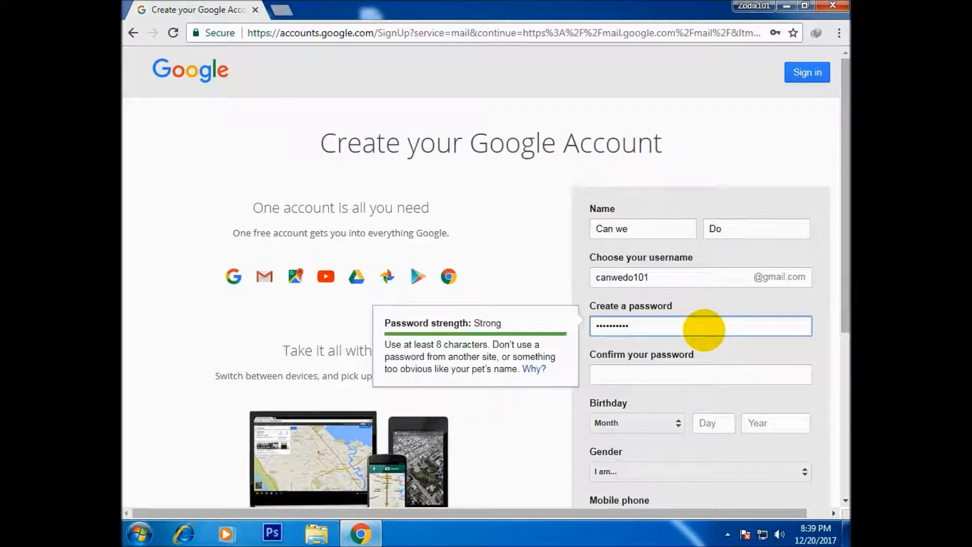
{"action": "type", "text": "•"}
{"action": "key", "text": "Tab"}
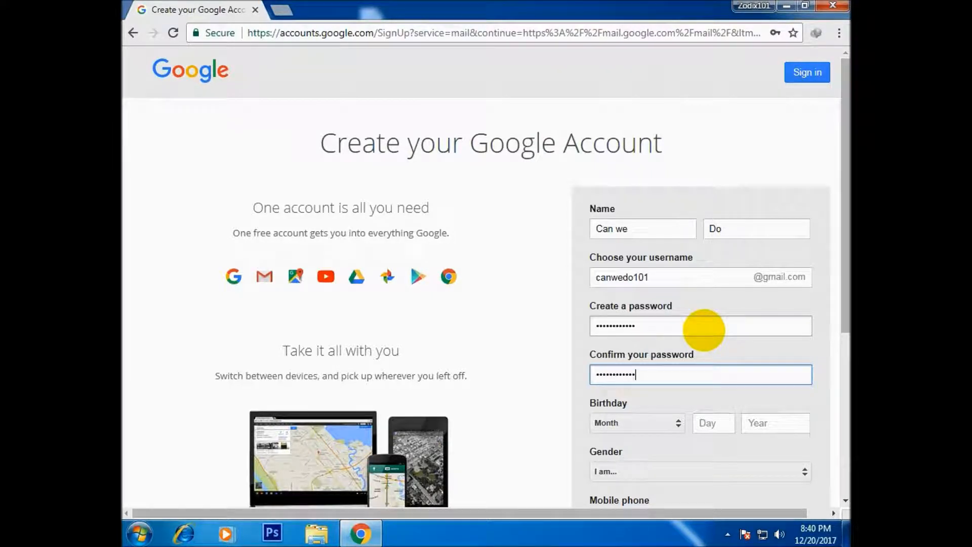
Step: Fill in the account holder's date of birth with its month, day and year
{"action": "left_click", "coordinate": [673, 412]}
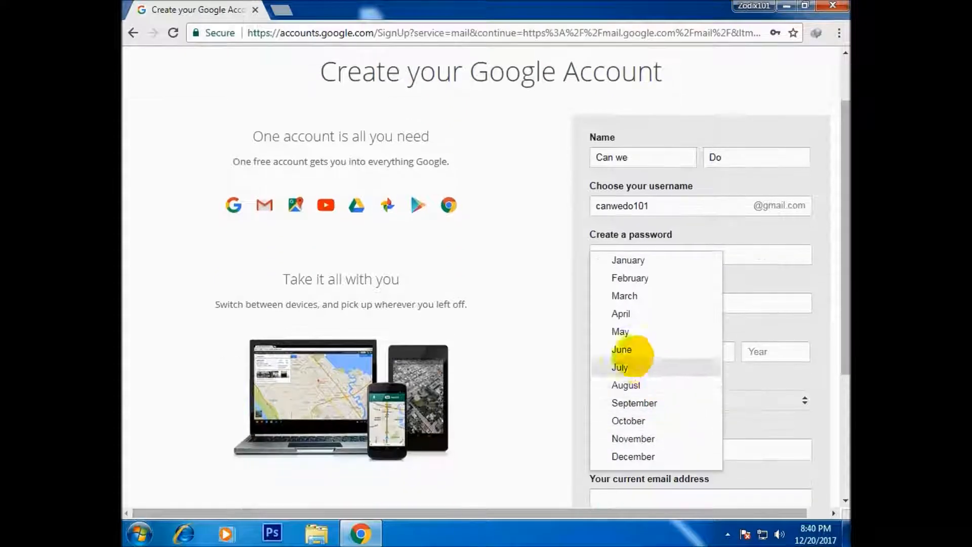
{"action": "left_click", "coordinate": [623, 456]}
{"action": "scroll", "coordinate": [679, 386], "scroll_direction": "down", "scroll_amount": 3}
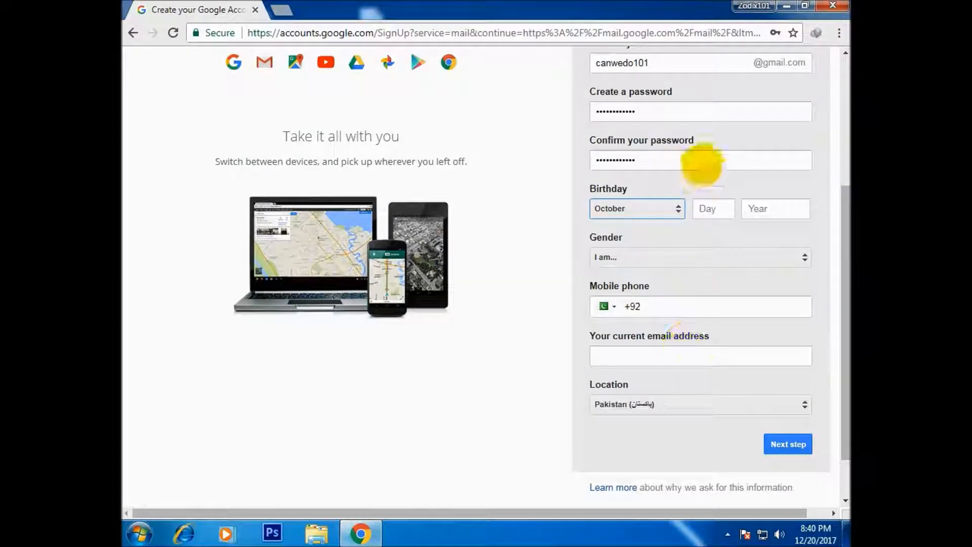
{"action": "left_click", "coordinate": [715, 209]}
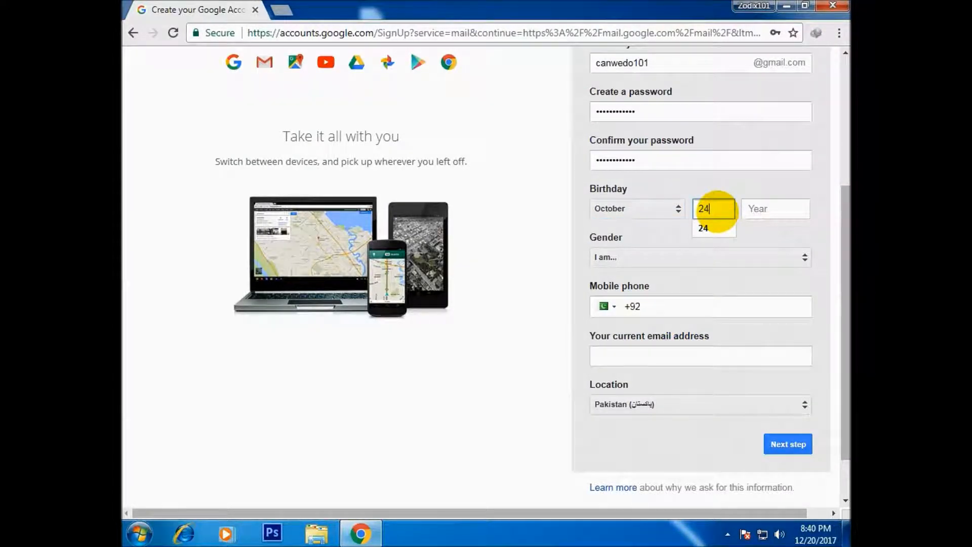
{"action": "left_click", "coordinate": [756, 208]}
{"action": "type", "text": "200"}
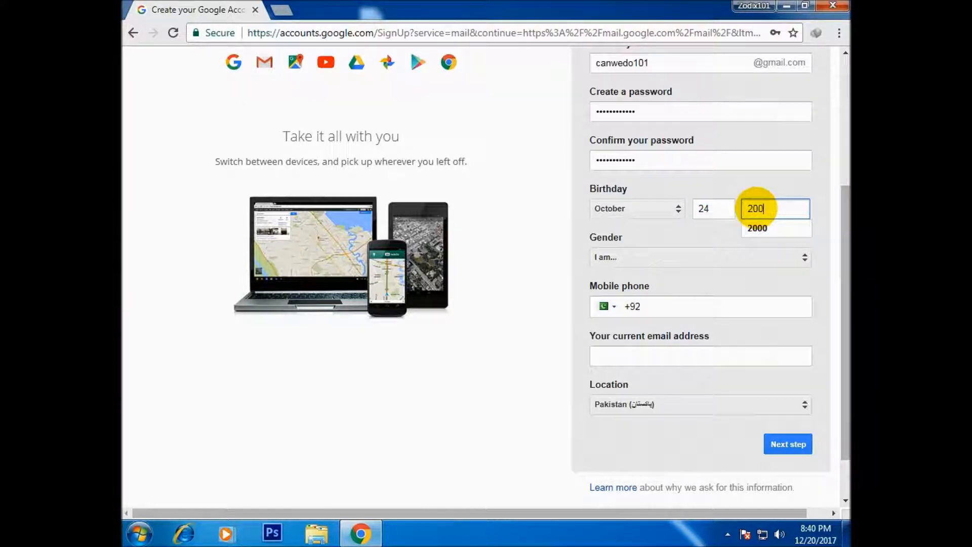
{"action": "type", "text": "0"}
Step: Set the gender to Male and enter the mobile phone number
{"action": "left_click", "coordinate": [655, 257]}
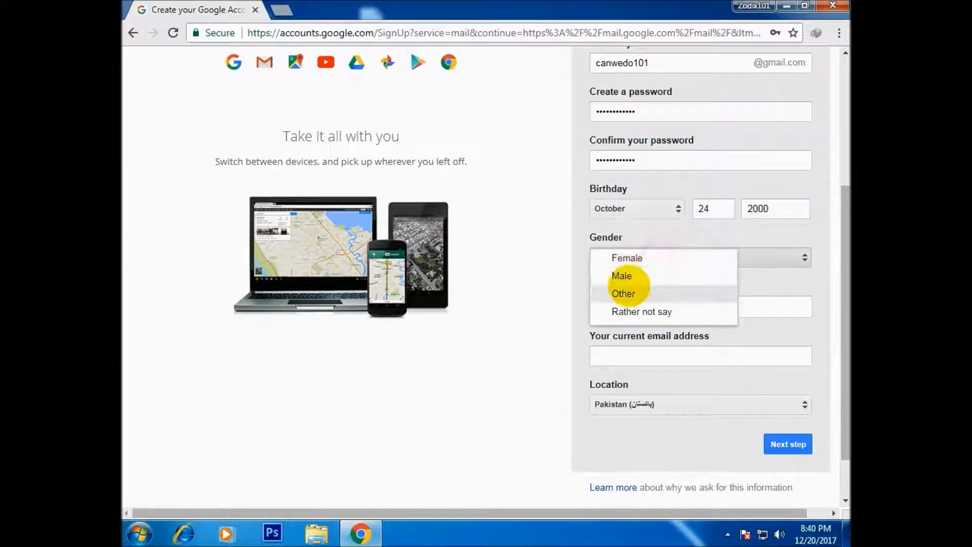
{"action": "left_click", "coordinate": [623, 276]}
{"action": "left_click", "coordinate": [654, 307]}
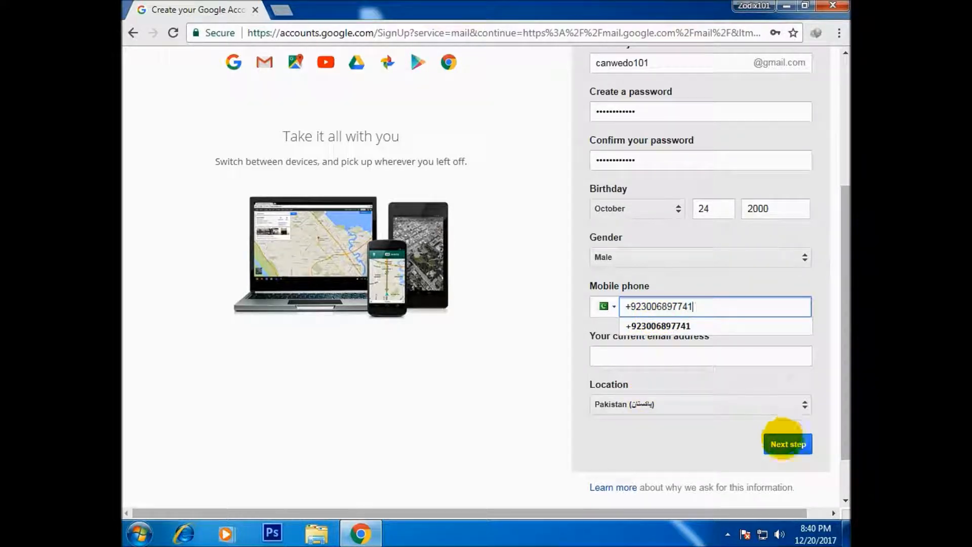
Step: Submit the sign-up form and agree to Google's privacy terms after viewing them to the end
{"action": "left_click", "coordinate": [786, 442]}
{"action": "left_click", "coordinate": [496, 433]}
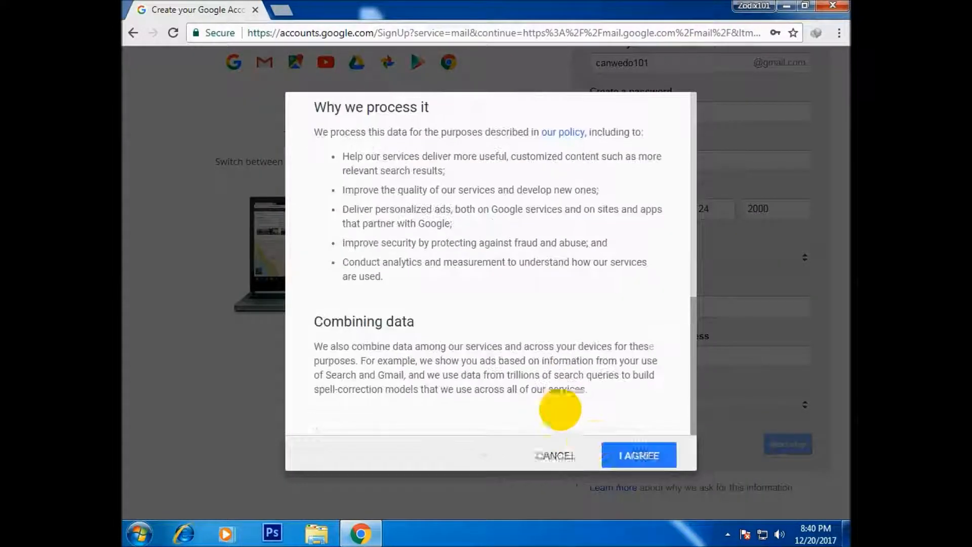
{"action": "left_click", "coordinate": [628, 454]}
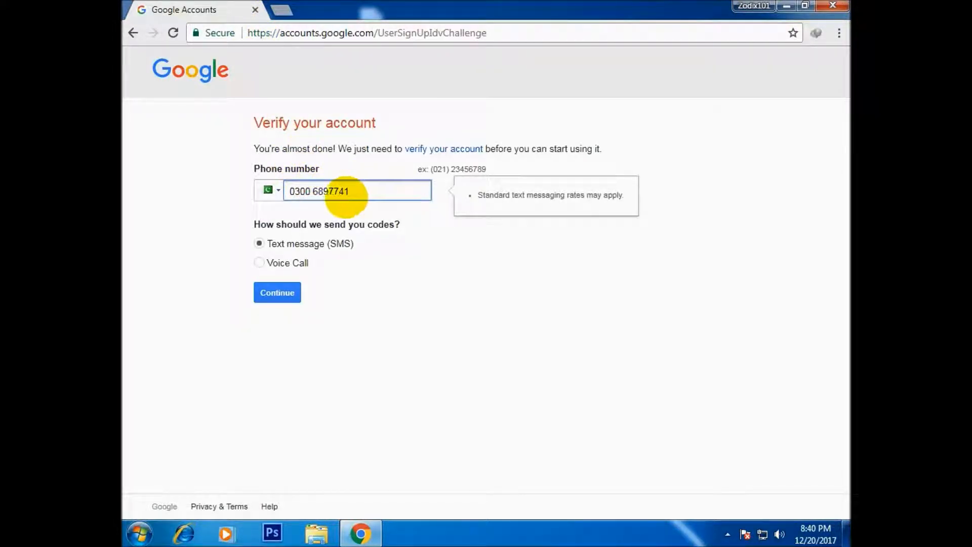
Step: Request the verification code by text message (SMS), then enter and submit the verification code
{"action": "left_click", "coordinate": [268, 292]}
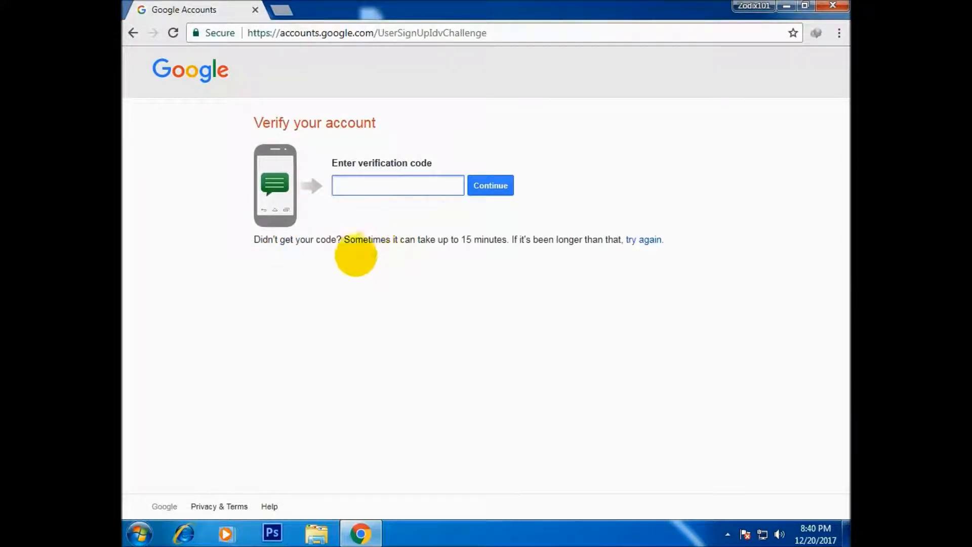
{"action": "left_click_drag", "start_coordinate": [445, 239], "coordinate": [542, 253]}
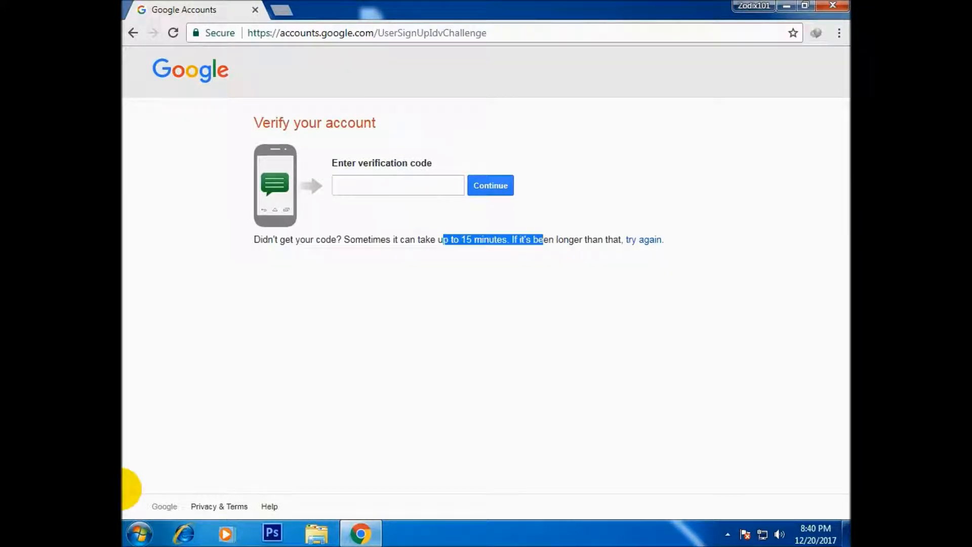
{"action": "left_click", "coordinate": [382, 184]}
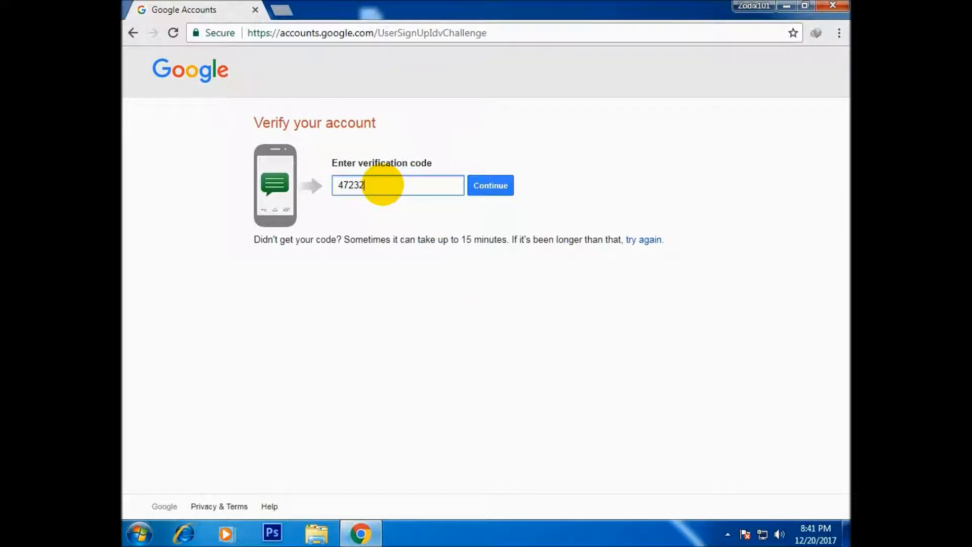
{"action": "left_click", "coordinate": [488, 185]}
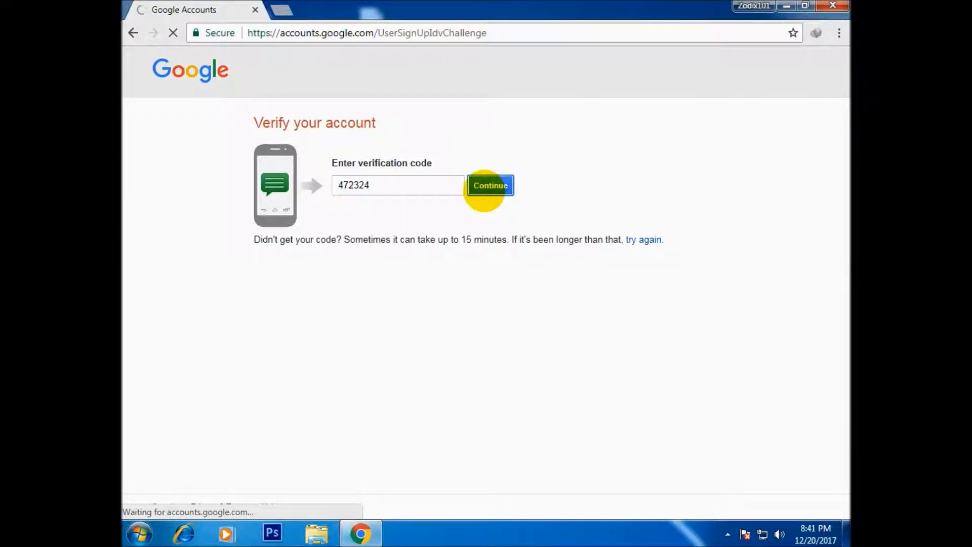
Step: Open a blank browser tab and return to the Google account page
{"action": "left_click", "coordinate": [274, 10]}
{"action": "left_click", "coordinate": [246, 9]}
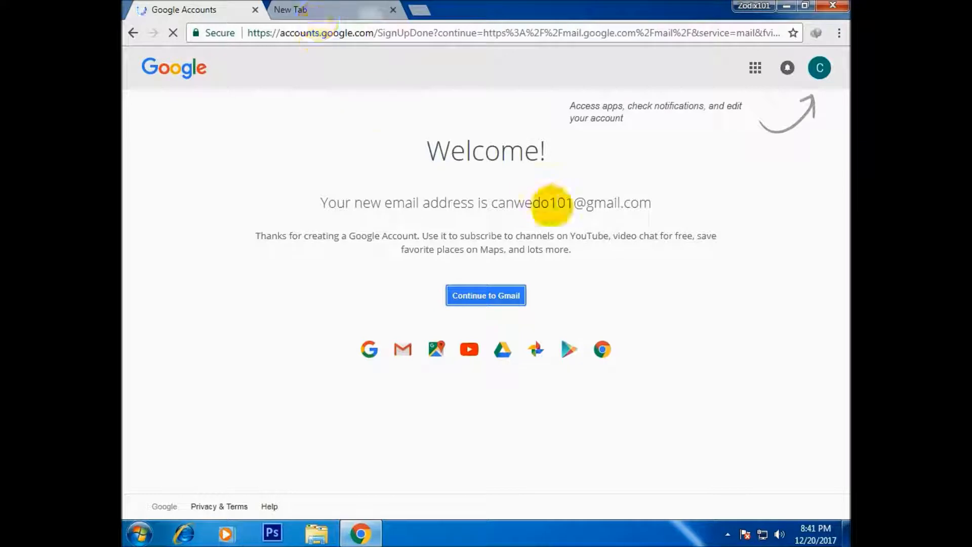
{"action": "left_click", "coordinate": [330, 9]}
{"action": "left_click", "coordinate": [196, 10]}
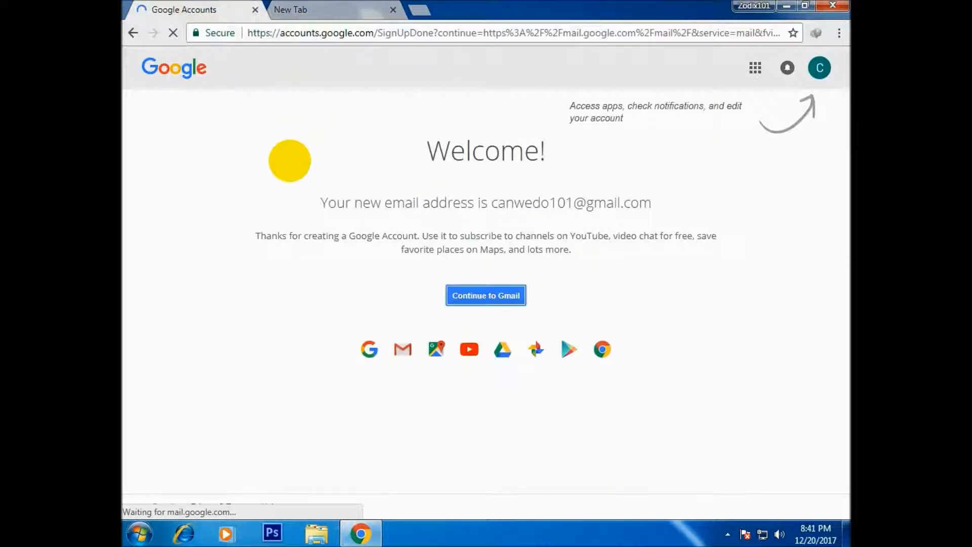
{"action": "left_click", "coordinate": [294, 10]}
{"action": "left_click", "coordinate": [234, 8]}
{"action": "left_click", "coordinate": [293, 7]}
{"action": "left_click", "coordinate": [227, 7]}
{"action": "left_click", "coordinate": [281, 7]}
{"action": "left_click", "coordinate": [228, 8]}
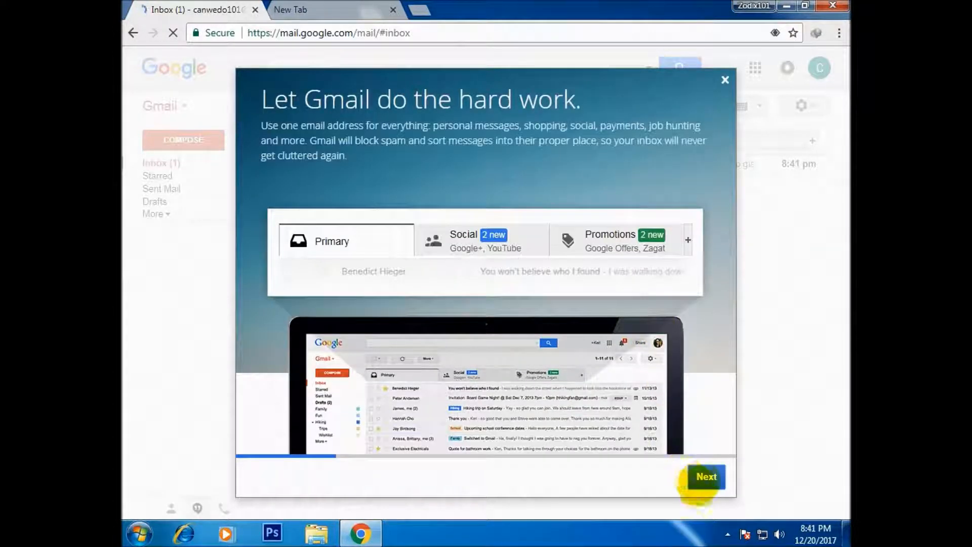
Step: Go through all pages of the Gmail welcome tour and continue to the inbox
{"action": "left_click", "coordinate": [701, 477]}
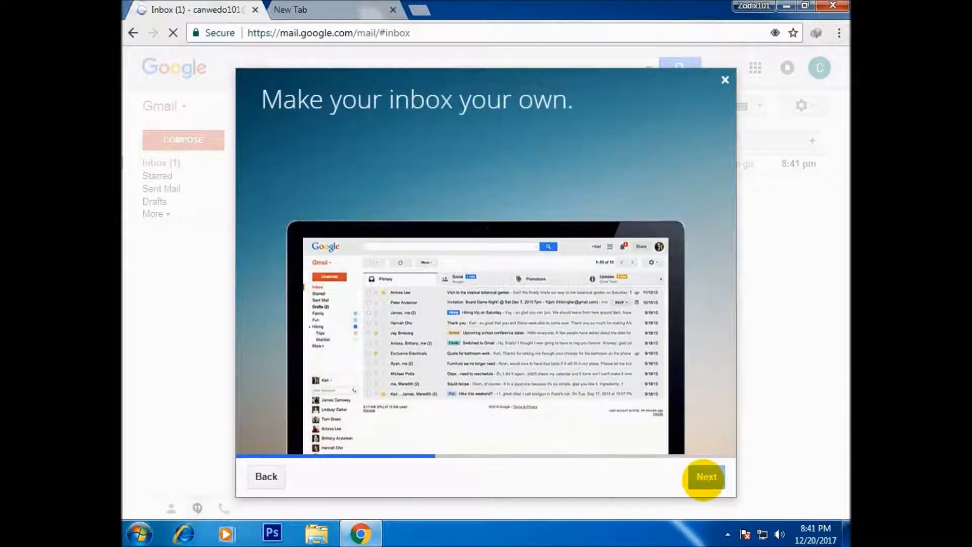
{"action": "left_click", "coordinate": [703, 477]}
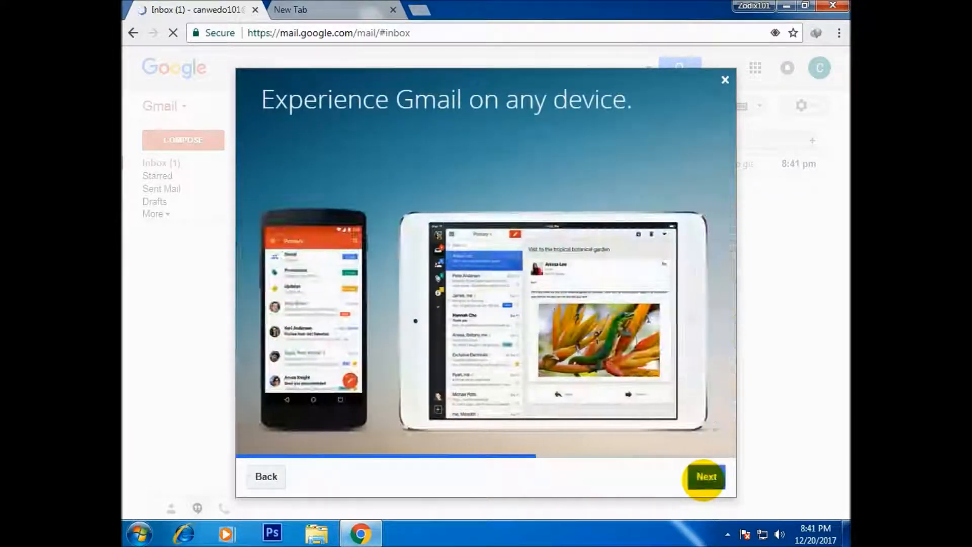
{"action": "left_click", "coordinate": [704, 477]}
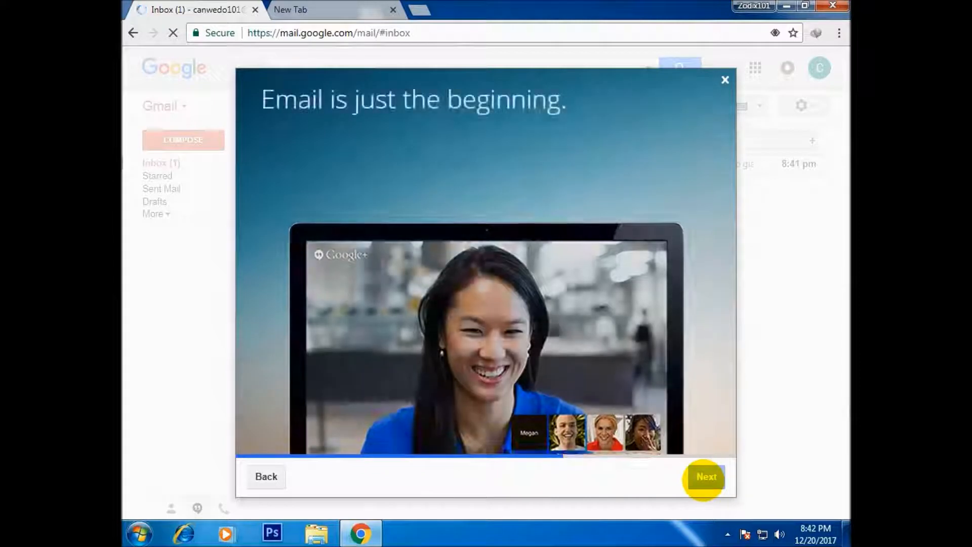
{"action": "left_click", "coordinate": [704, 477]}
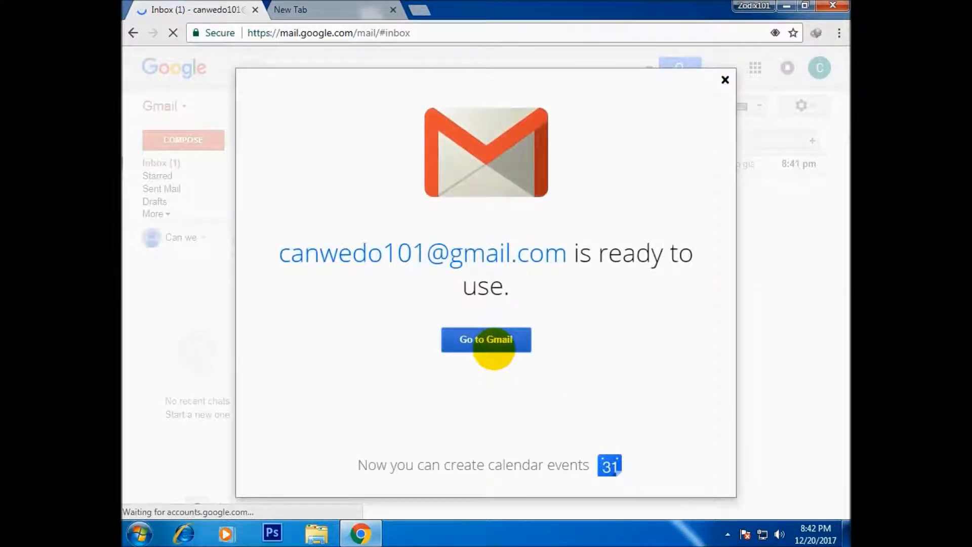
{"action": "left_click", "coordinate": [493, 349]}
Step: Choose the forest photo with the rocky path as the Gmail theme and save it
{"action": "left_click", "coordinate": [809, 104]}
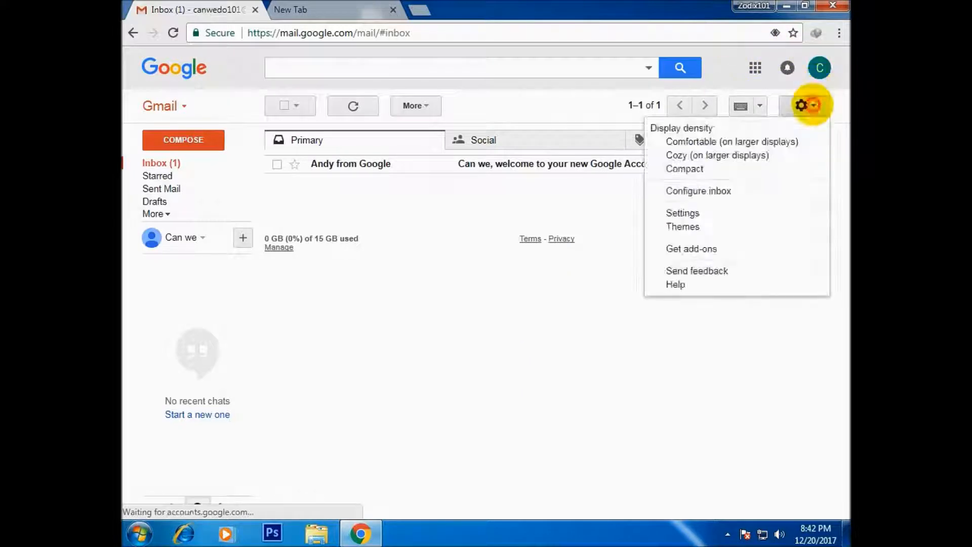
{"action": "left_click", "coordinate": [696, 225]}
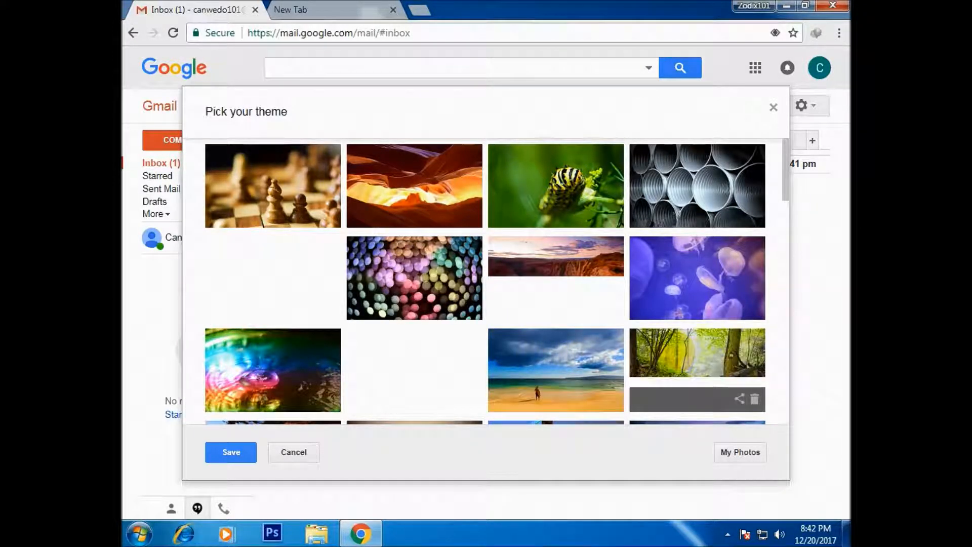
{"action": "left_click", "coordinate": [694, 377]}
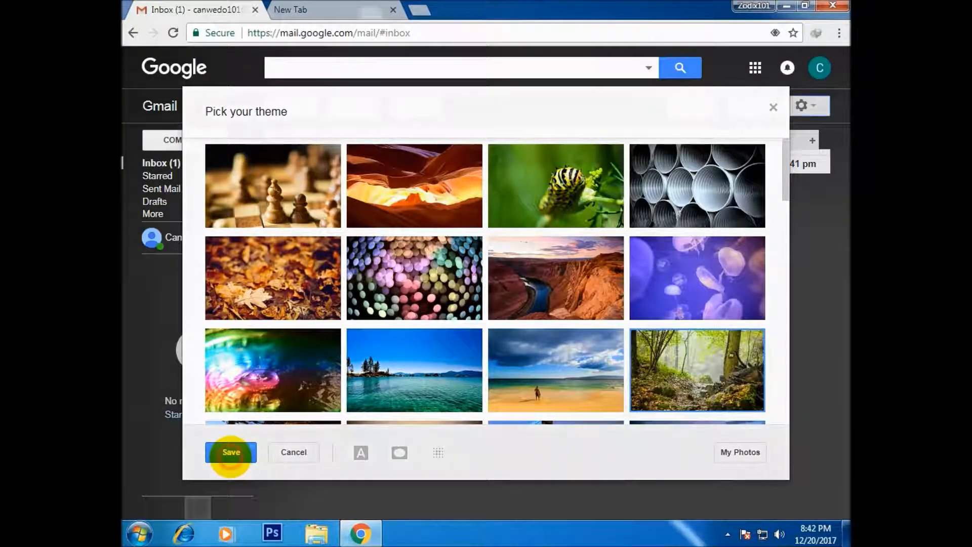
{"action": "left_click", "coordinate": [231, 452]}
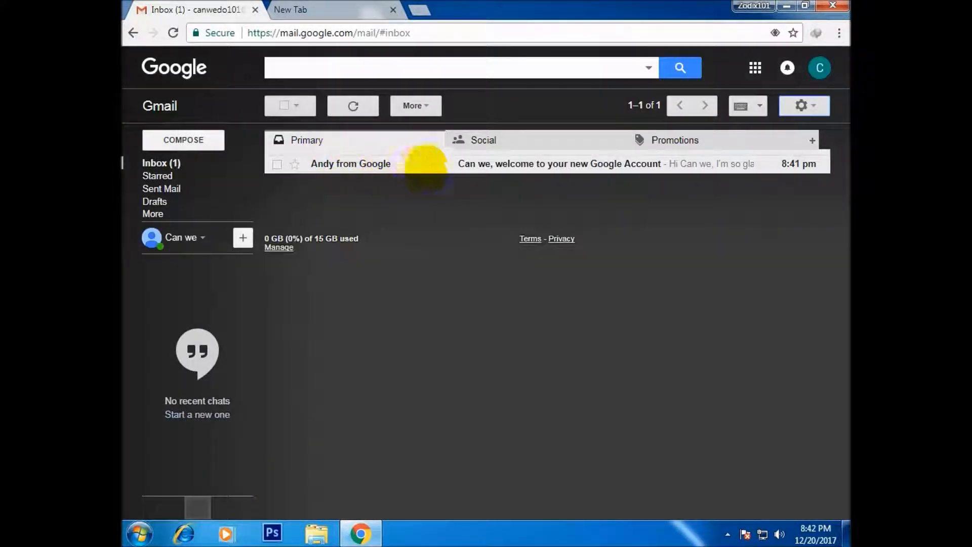
Step: View the Google welcome message in the inbox and the signed-in account's details
{"action": "left_click", "coordinate": [463, 161]}
{"action": "left_click", "coordinate": [191, 77]}
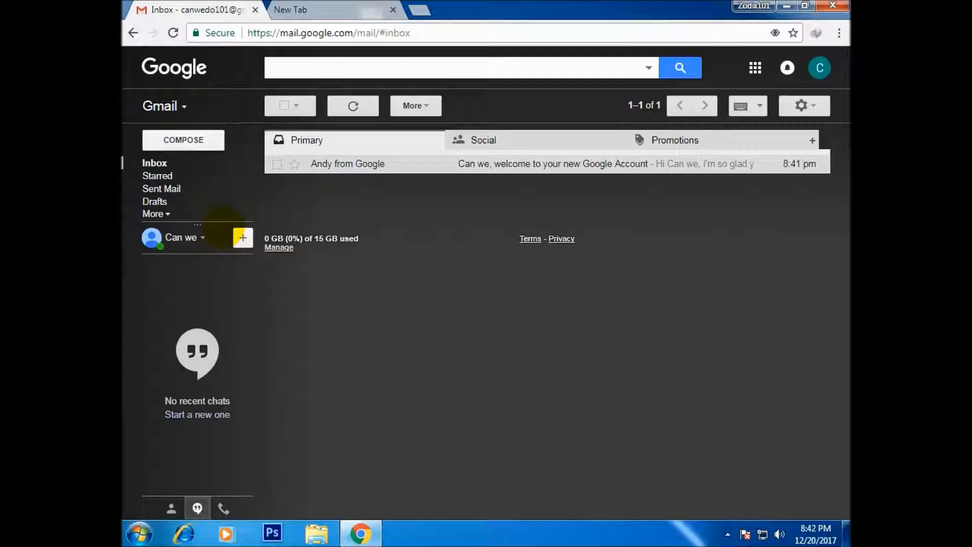
{"action": "left_click", "coordinate": [820, 71]}
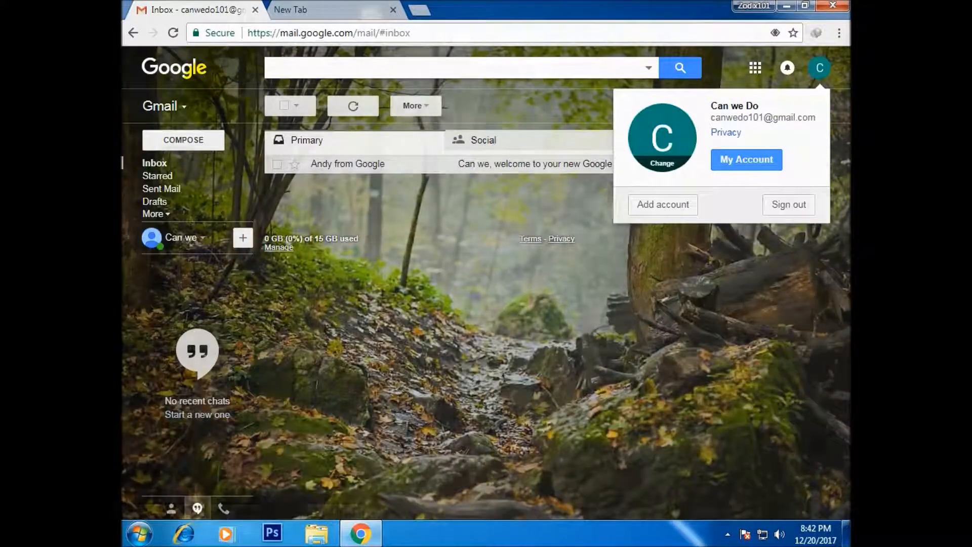
{"action": "left_click", "coordinate": [234, 73]}
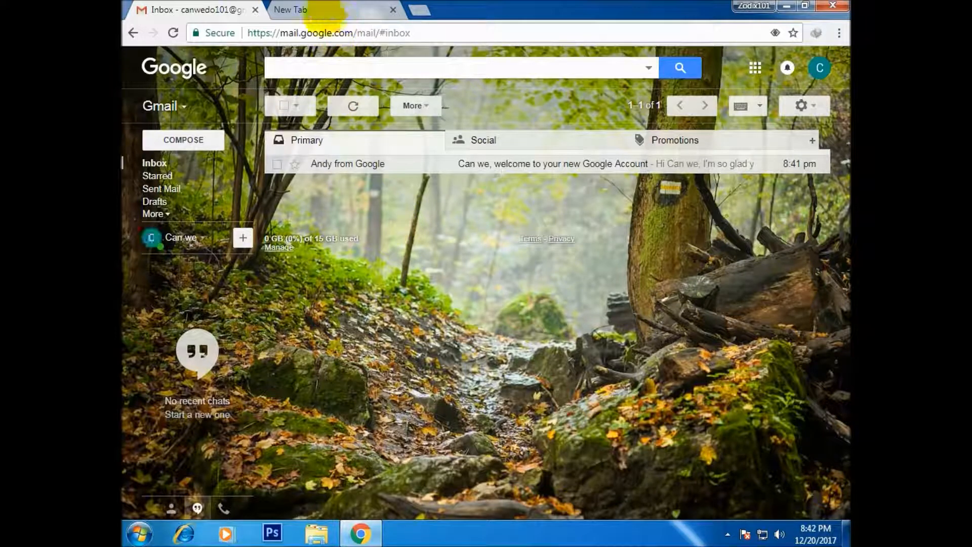
Step: Search Google for "youtube" in the blank browser tab and open the YouTube website
{"action": "left_click", "coordinate": [310, 9]}
{"action": "type", "text": "youtube.c"}
{"action": "key", "text": "BackSpace"}
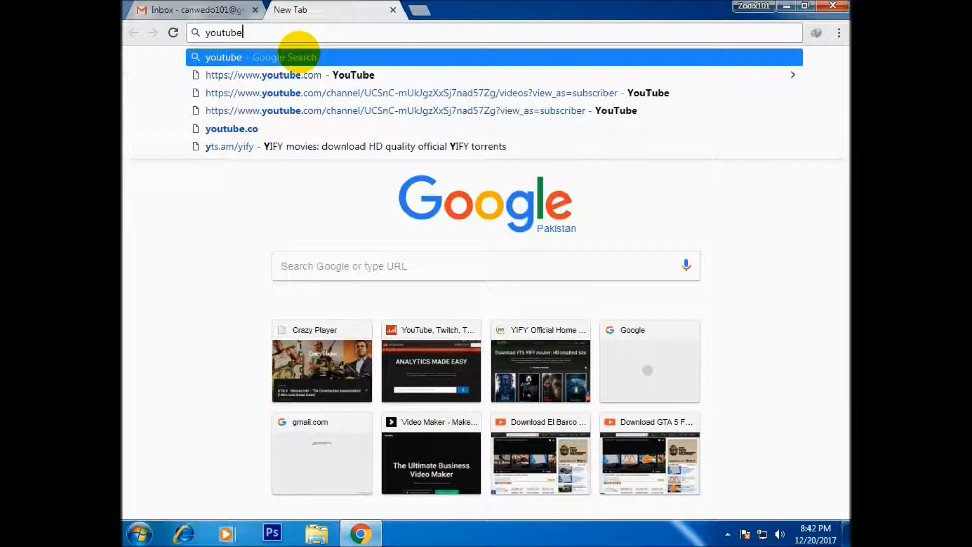
{"action": "key", "text": "Return"}
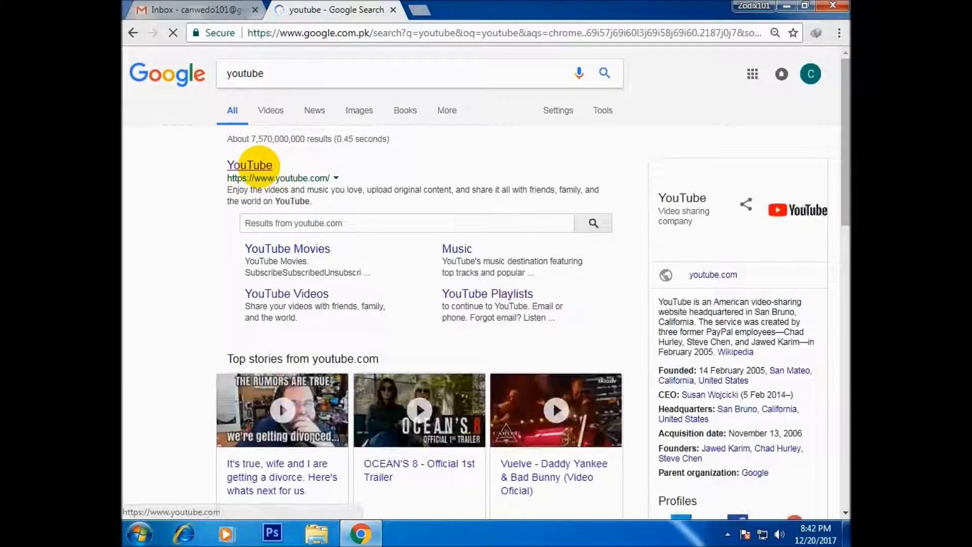
{"action": "left_click", "coordinate": [249, 165]}
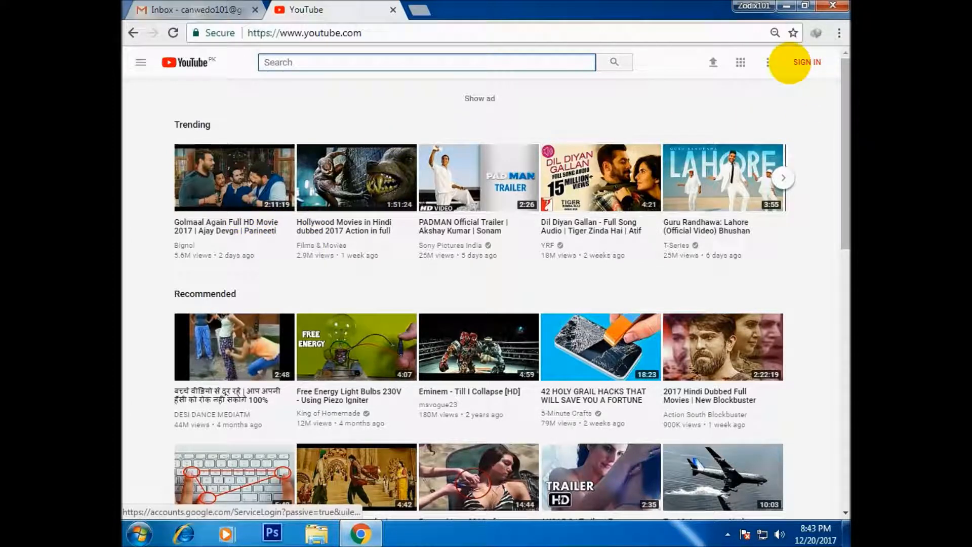
Step: Sign in to YouTube with the new Google account and collapse the navigation sidebar
{"action": "left_click", "coordinate": [805, 63]}
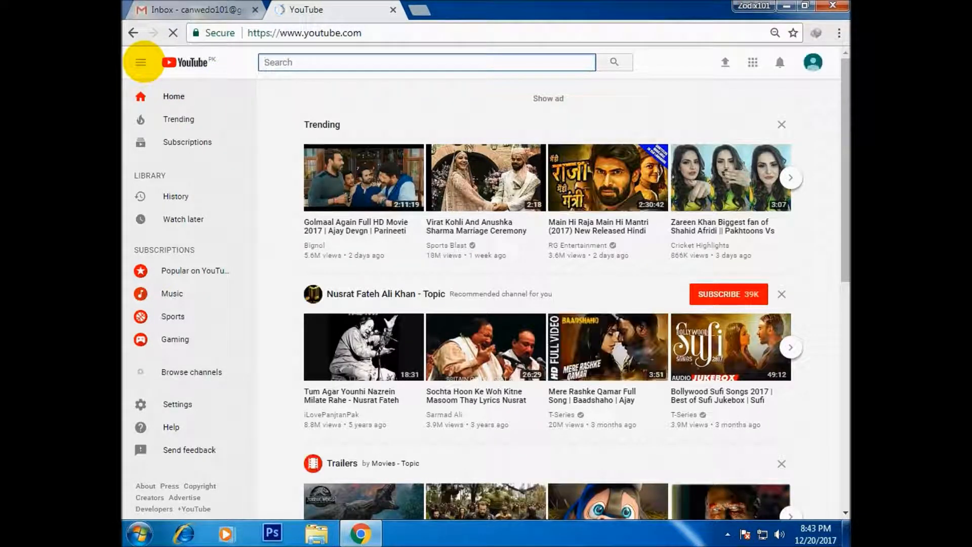
{"action": "left_click", "coordinate": [140, 63]}
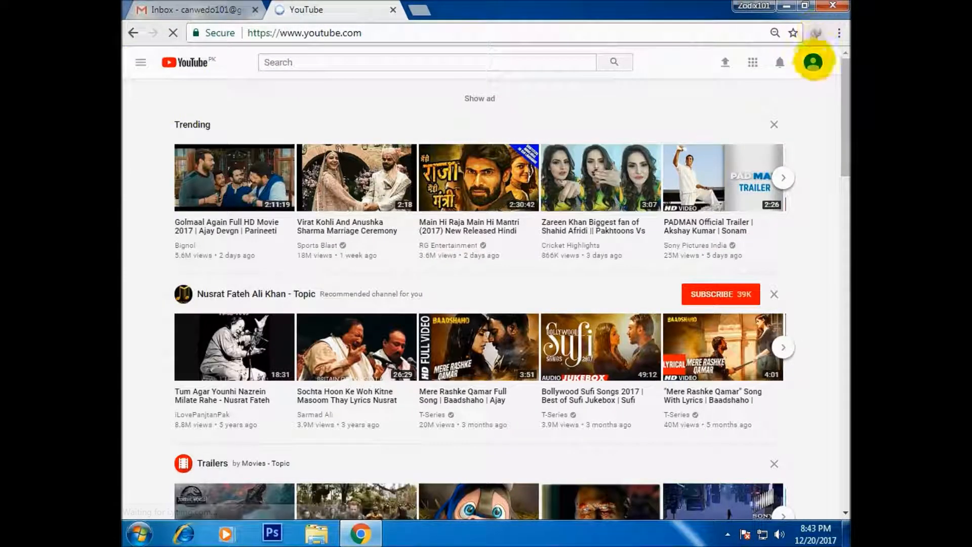
Step: Open the signed-in account's own channel page and create the YouTube channel under the prefilled account name
{"action": "left_click", "coordinate": [813, 64]}
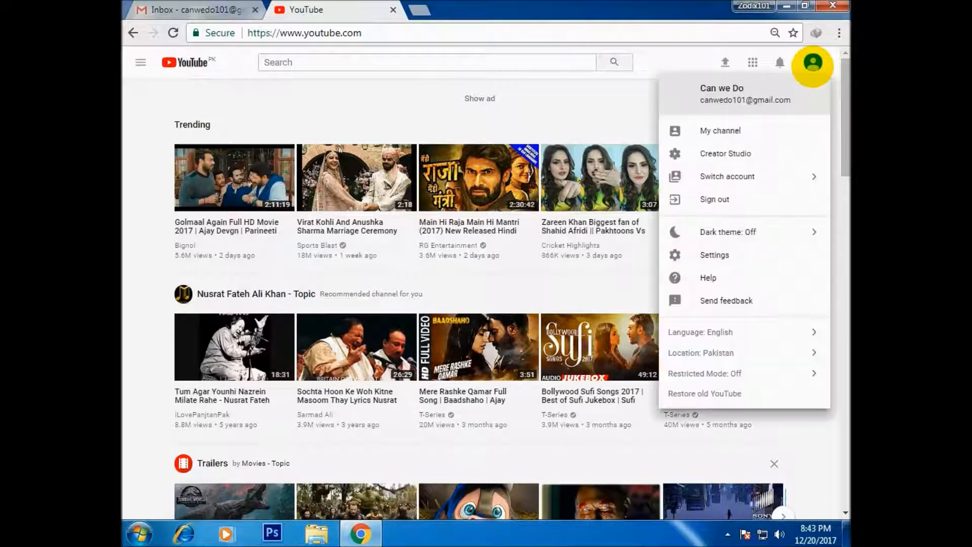
{"action": "left_click", "coordinate": [716, 130]}
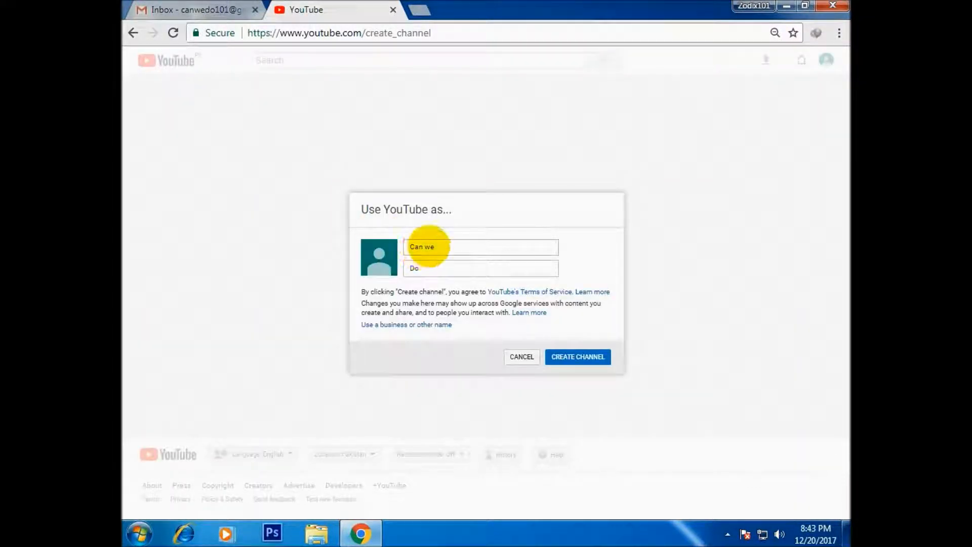
{"action": "left_click", "coordinate": [556, 358]}
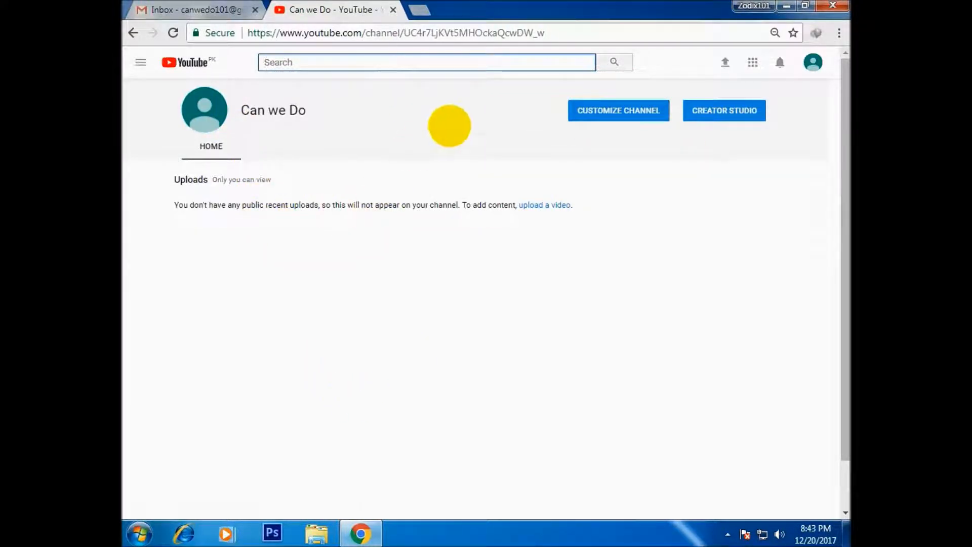
{"action": "mouse_move", "coordinate": [557, 5]}
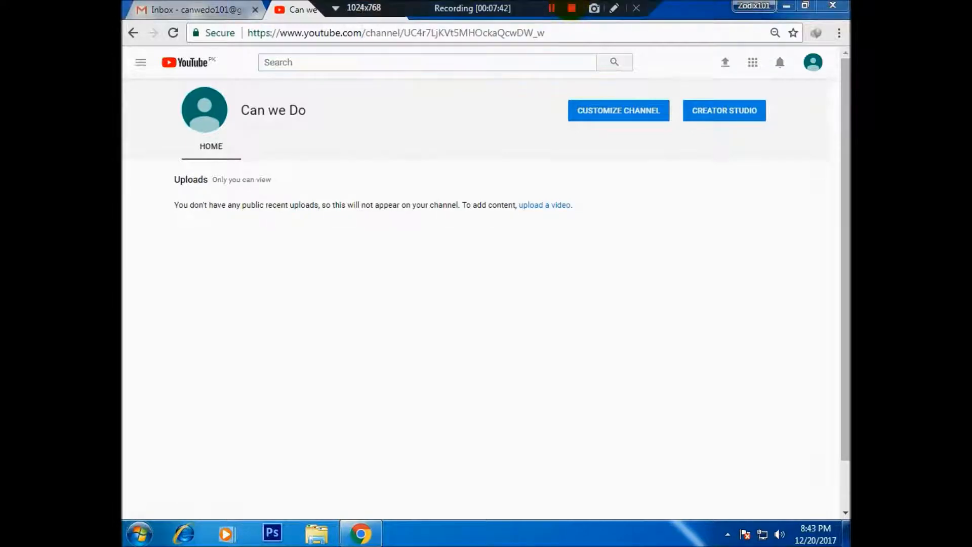